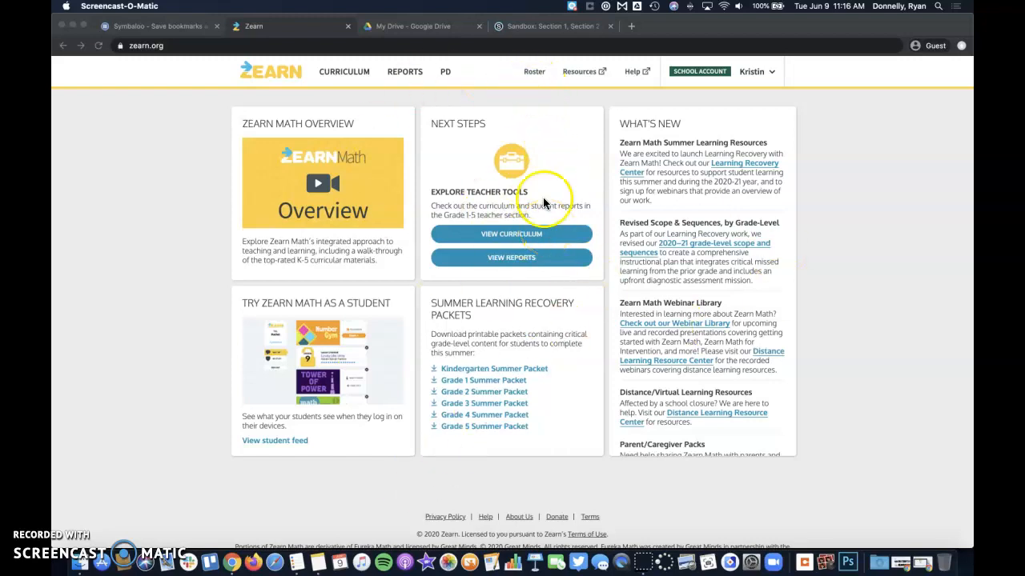
Copy the 'Class Code' line from the class roster, then open the class's printable login cards
left_click(533, 72)
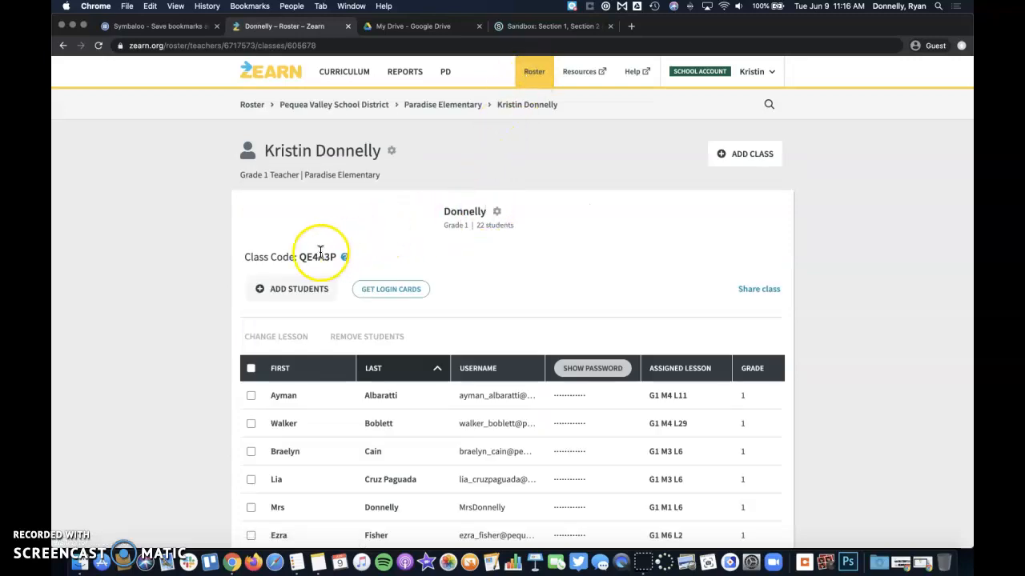
left_click(244, 256)
left_click_drag(245, 256, 336, 256)
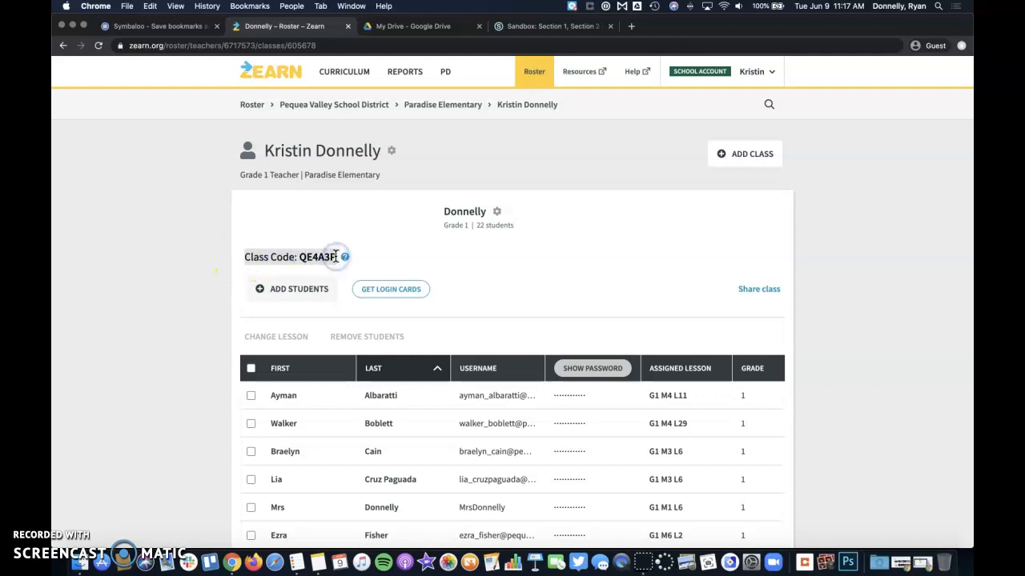
left_click(385, 259)
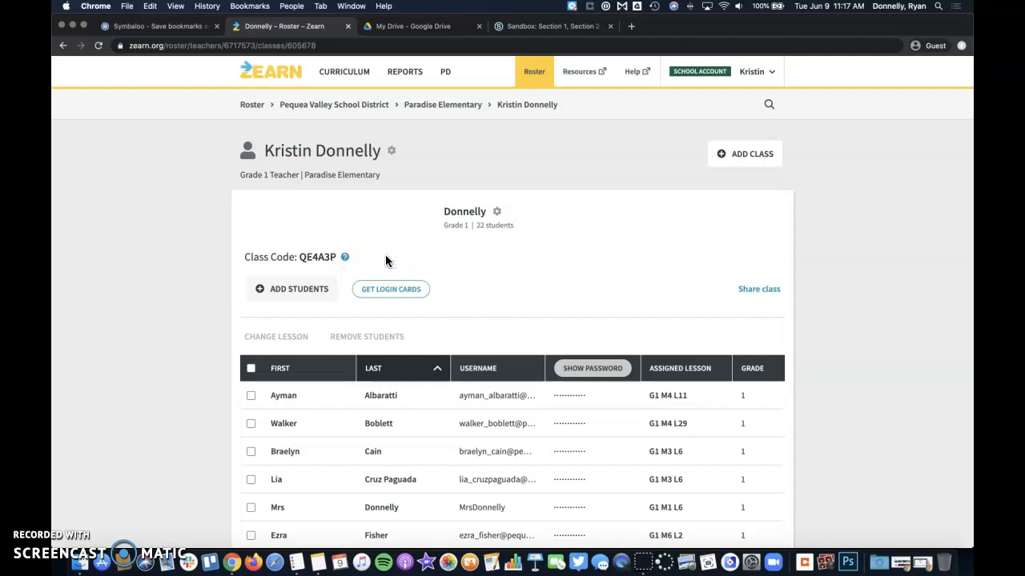
left_click(387, 295)
left_click(387, 296)
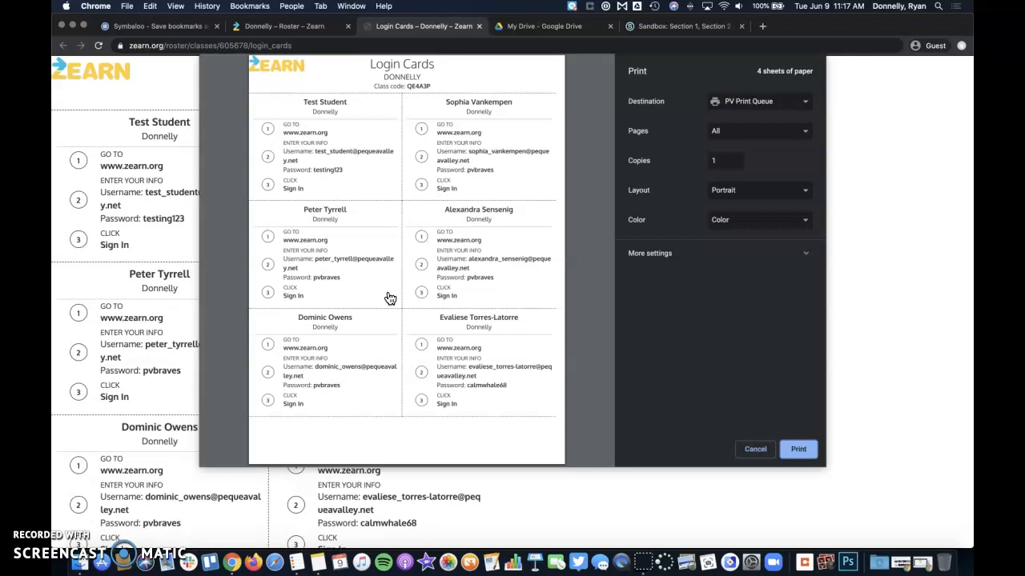
Under More settings in Chrome's print dialog, send the login cards to Preview as a PDF
left_click(650, 254)
scroll(651, 263, "down", 2)
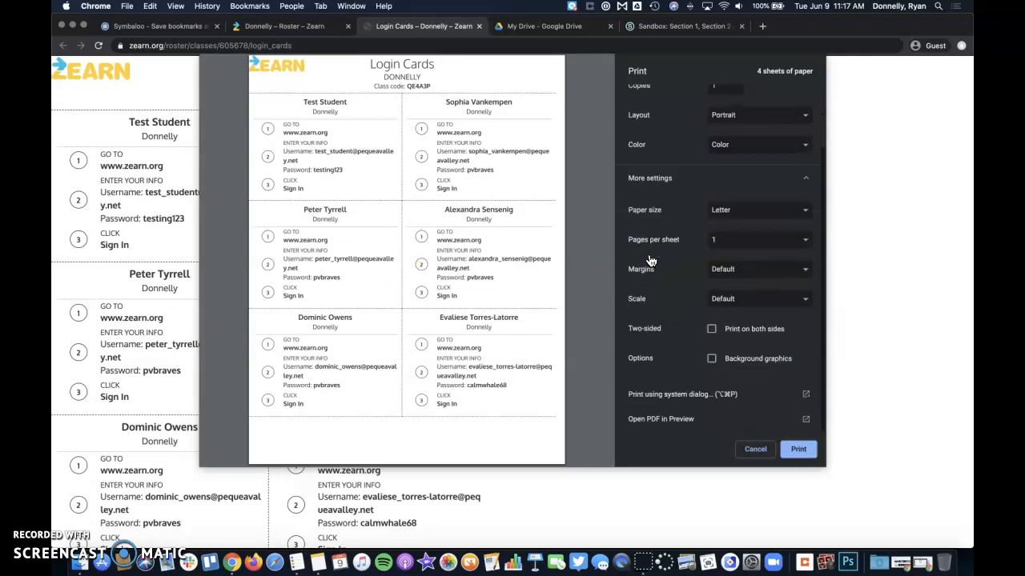
left_click(673, 419)
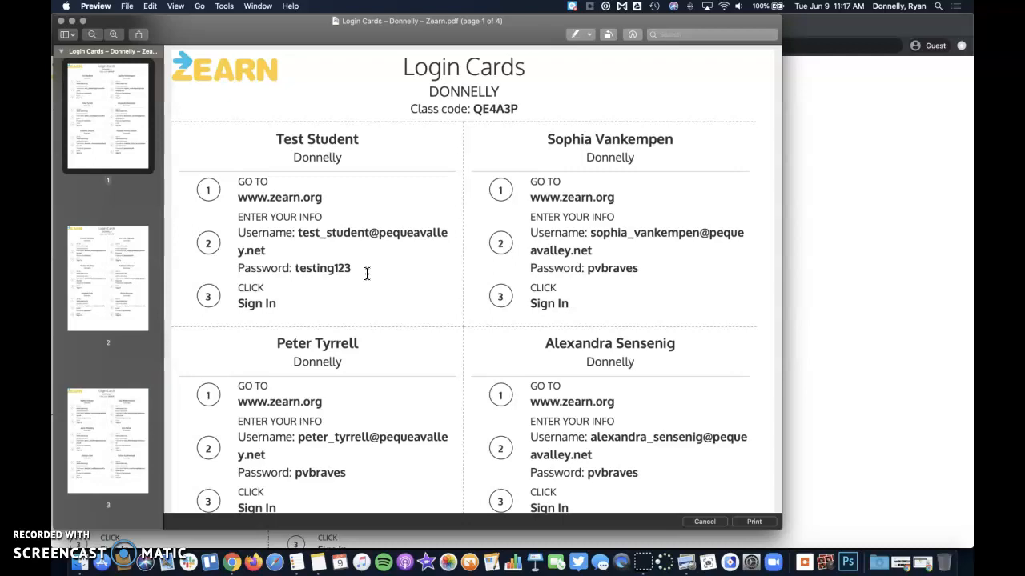
With Markup's Text tool, paste the class code into a text box beside the first card's Sign In
left_click(634, 35)
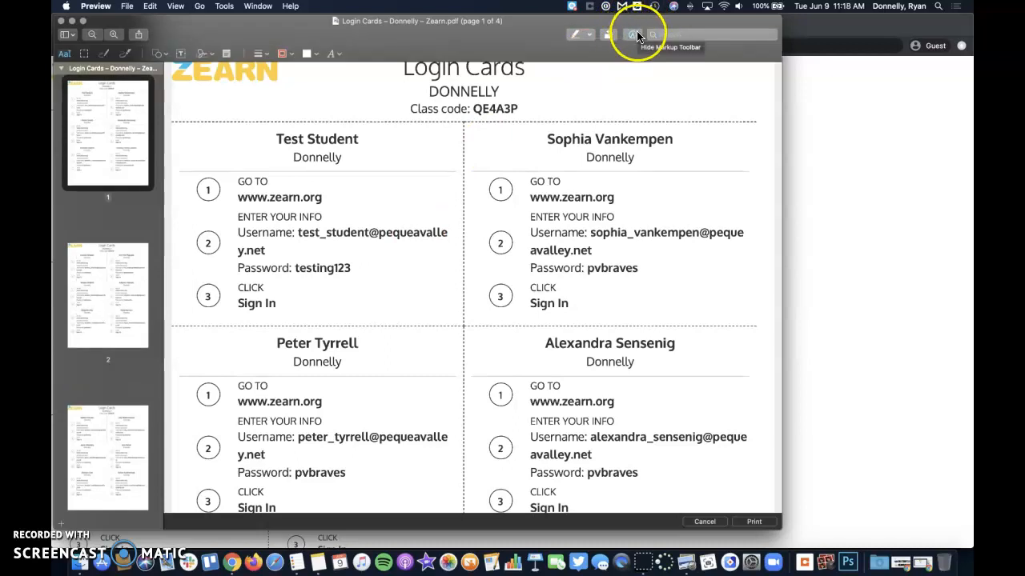
left_click(181, 53)
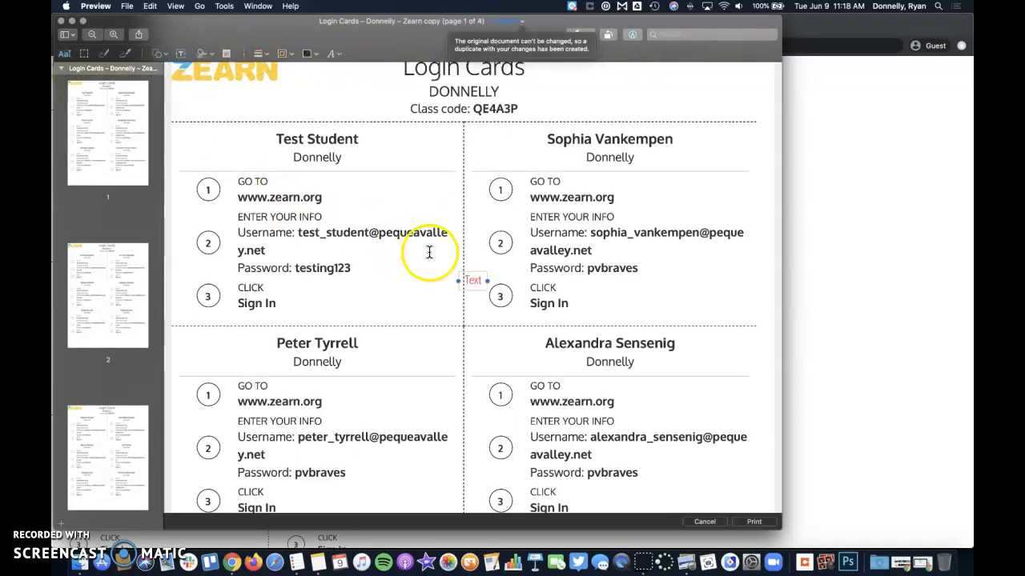
double_click(473, 280)
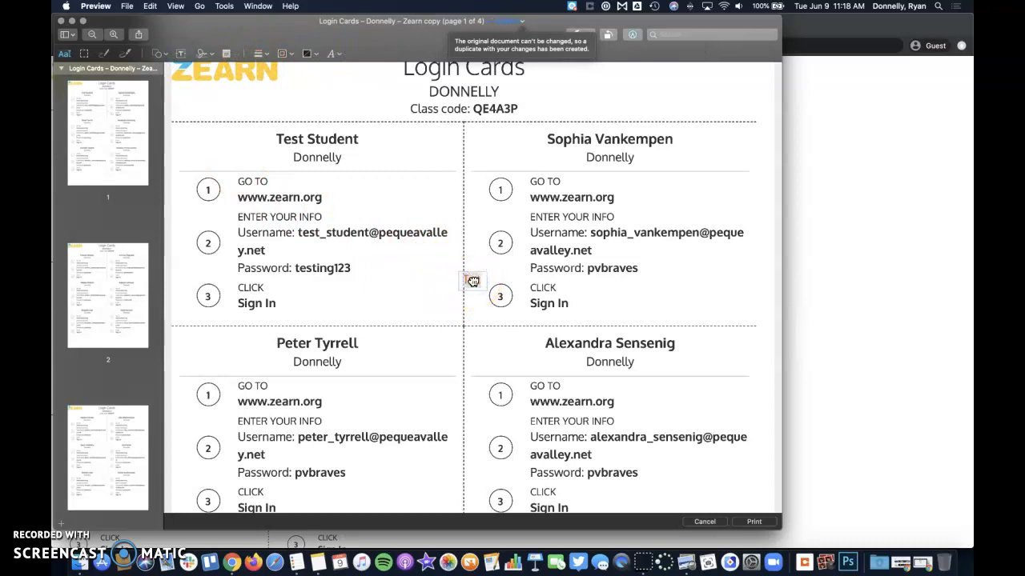
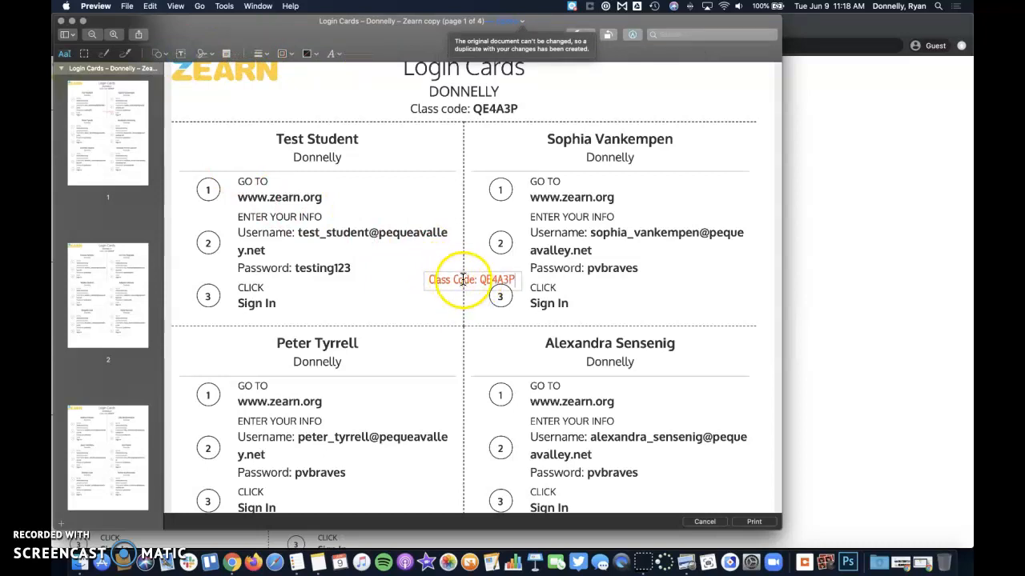
left_click_drag(449, 279, 335, 304)
left_click(408, 292)
left_click(388, 303)
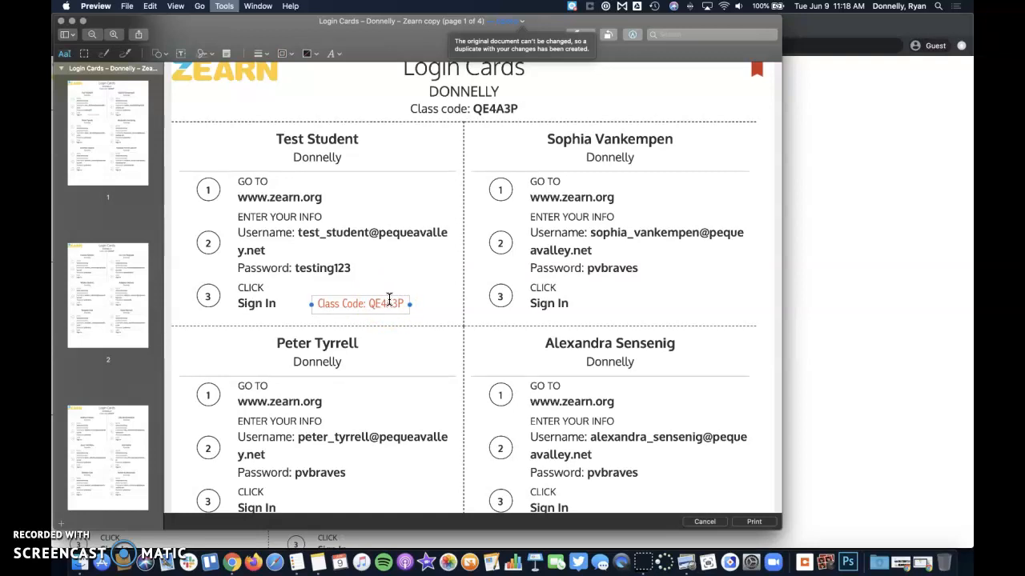
Add a second pasted class code text box beside the second card's Sign In
left_click(181, 54)
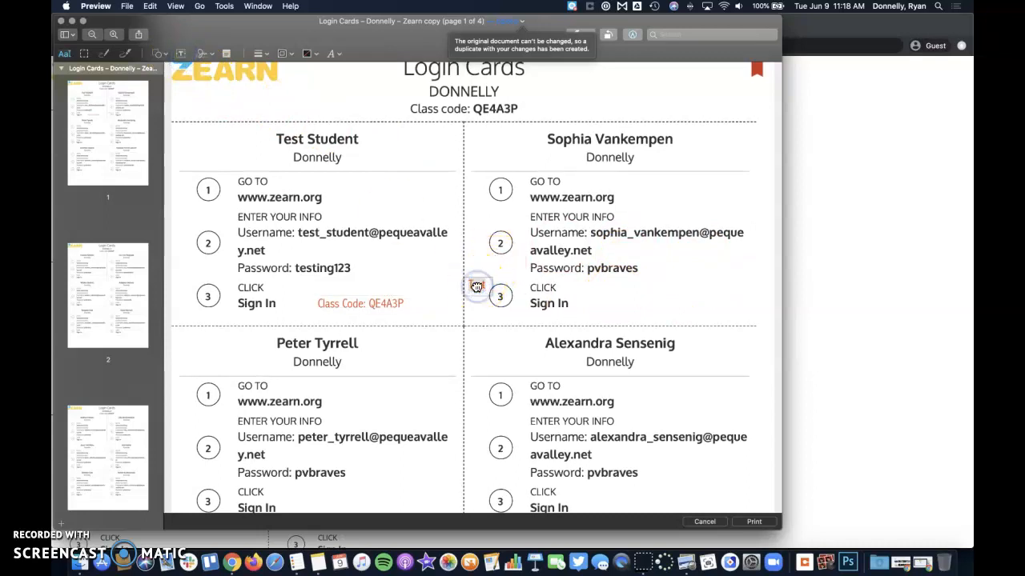
left_click_drag(475, 283, 682, 304)
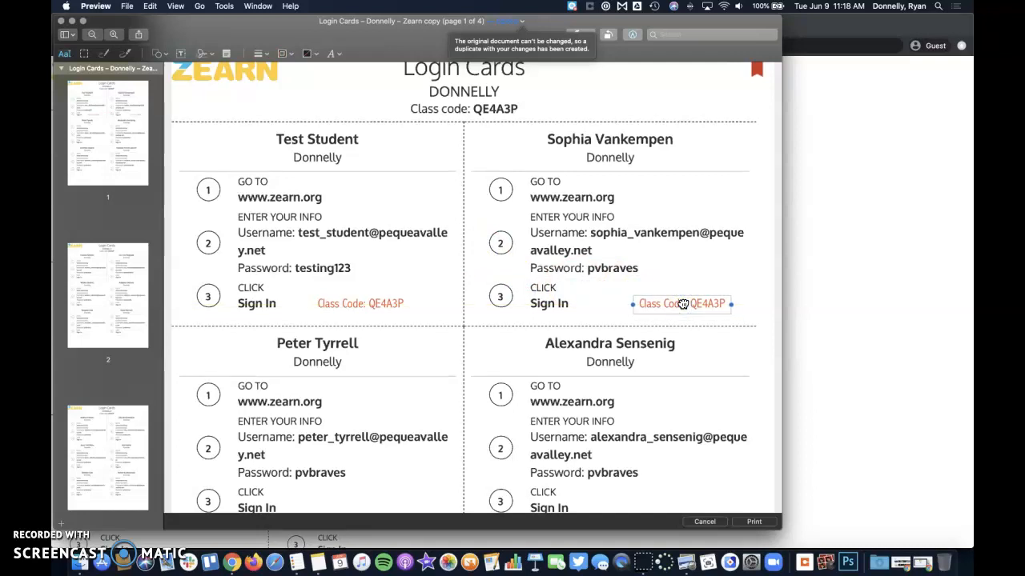
Duplicate the two class code labels beside Sign In on the third and fourth cards
left_click(338, 307)
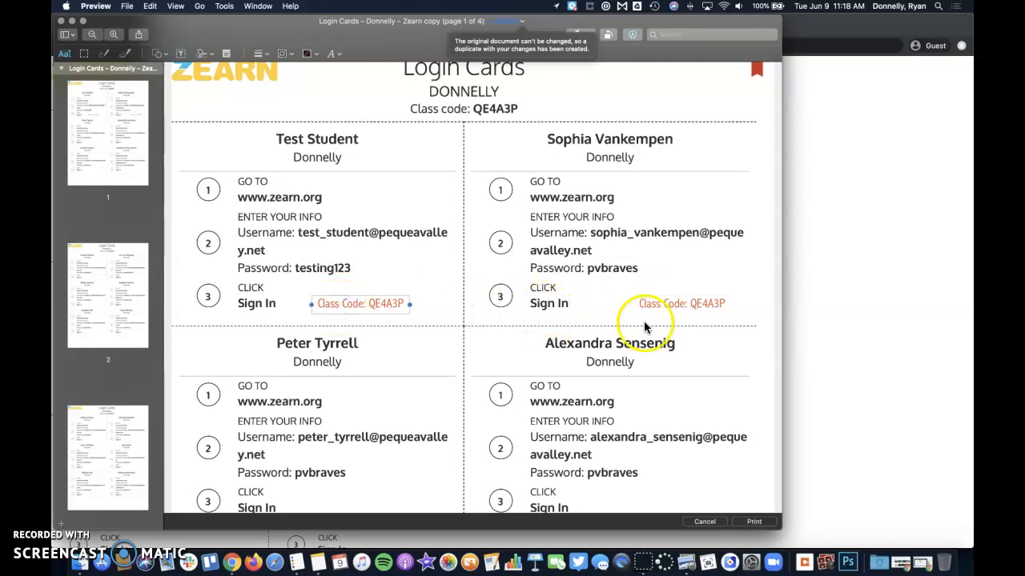
left_click(665, 306, "shift")
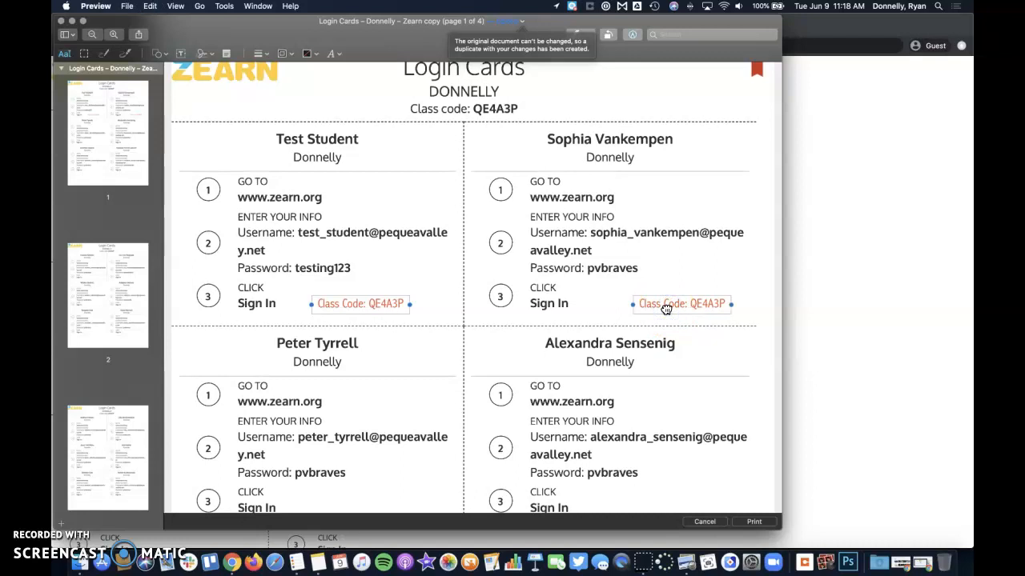
scroll(664, 309, "down", 4)
left_click(350, 358)
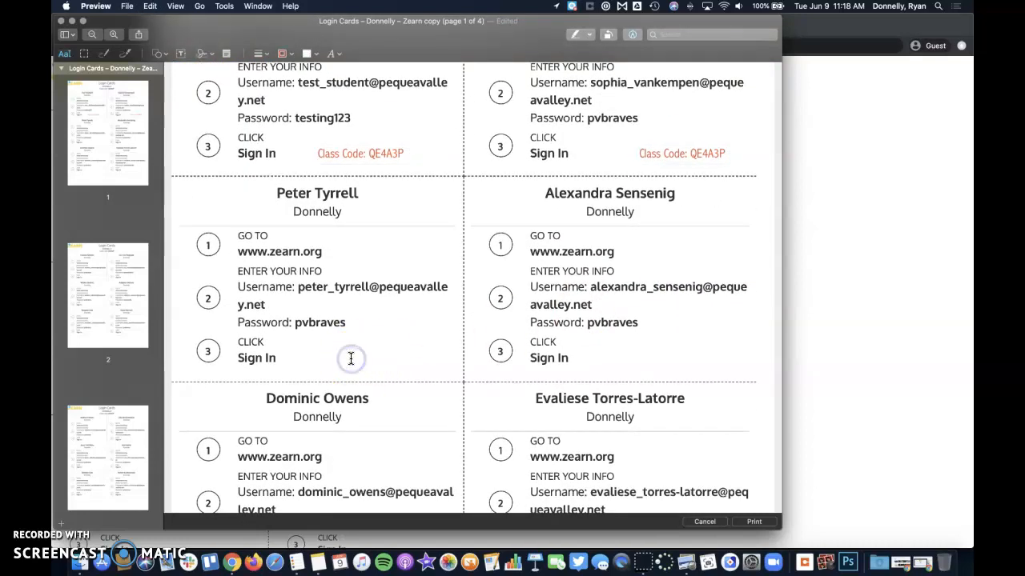
key("super+v")
left_click_drag(368, 167, 361, 366)
left_click_drag(661, 160, 646, 363)
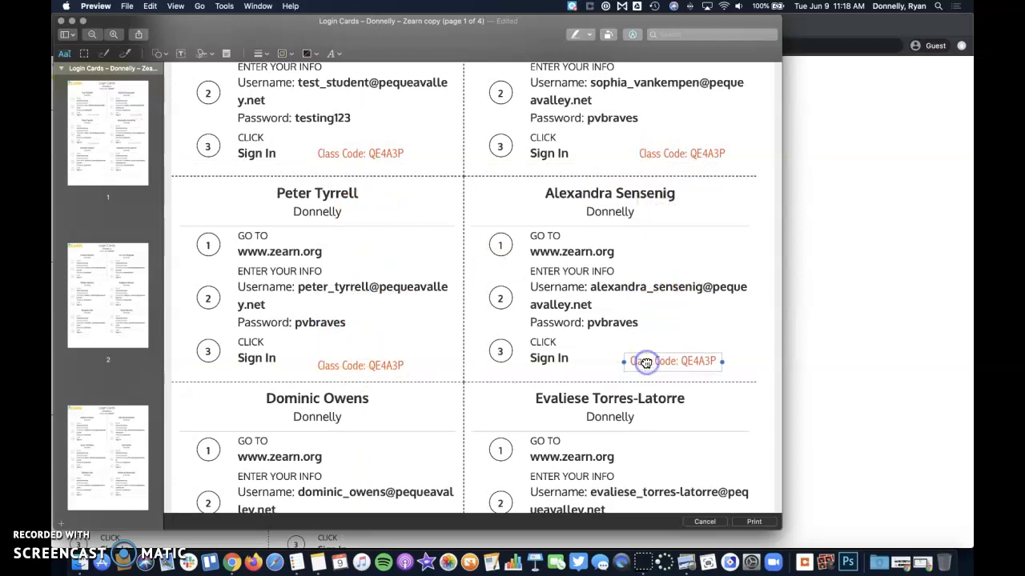
Copy the third and fourth cards' labels and paste them beside the bottom cards' Sign In
left_click(376, 365)
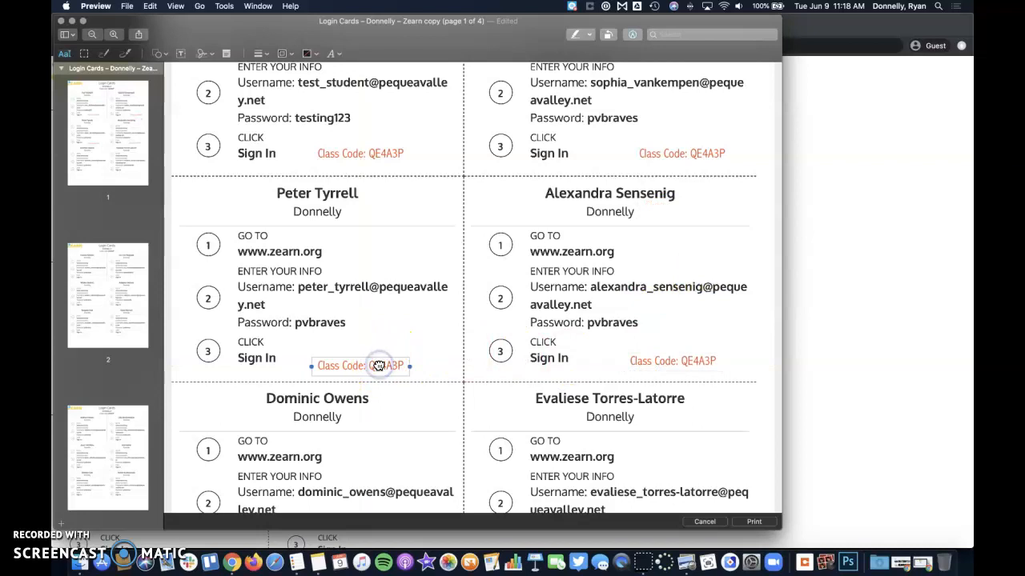
left_click(685, 360, "shift")
key("super+c")
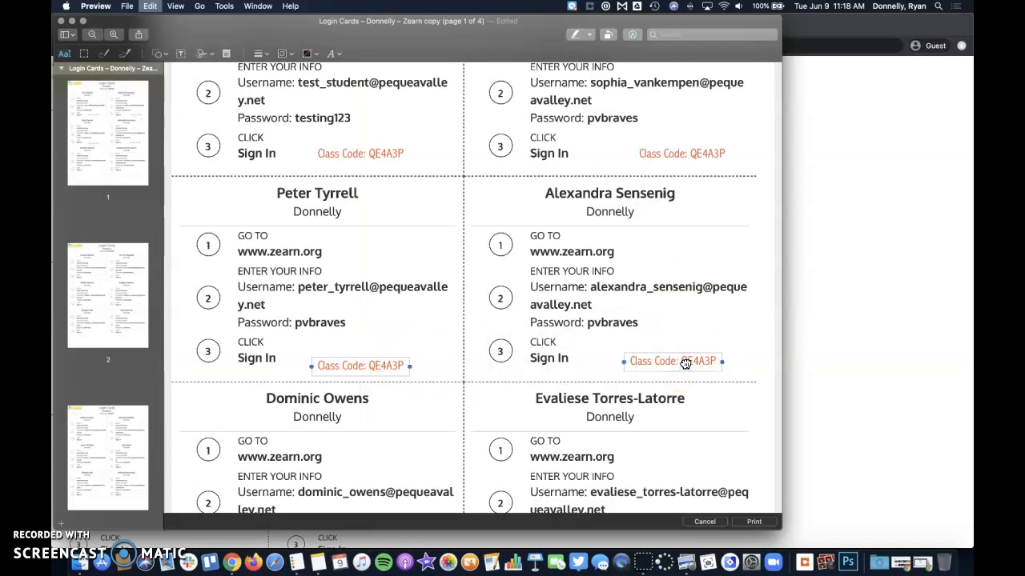
scroll(686, 364, "down", 5)
left_click(486, 382)
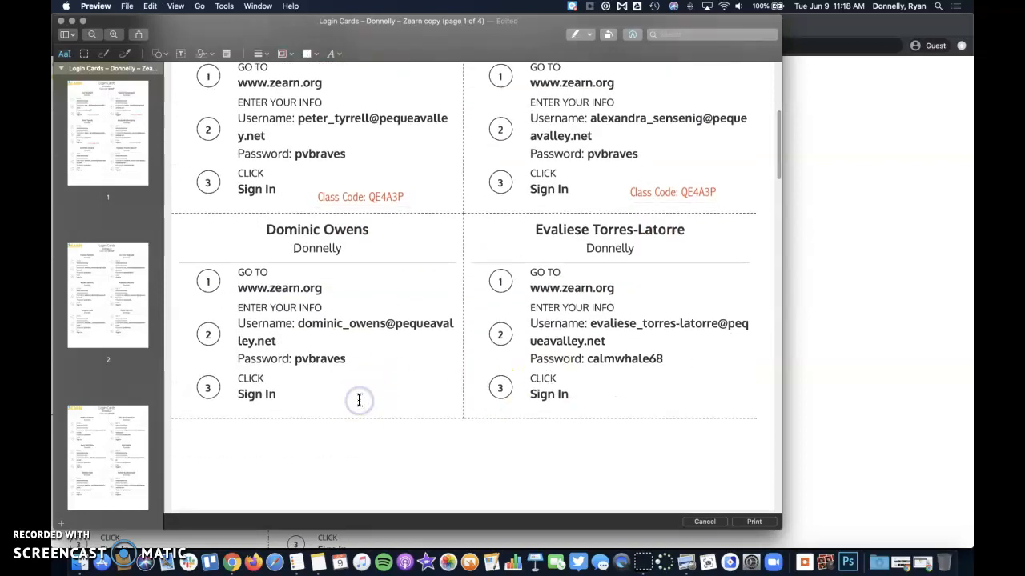
key("super+v")
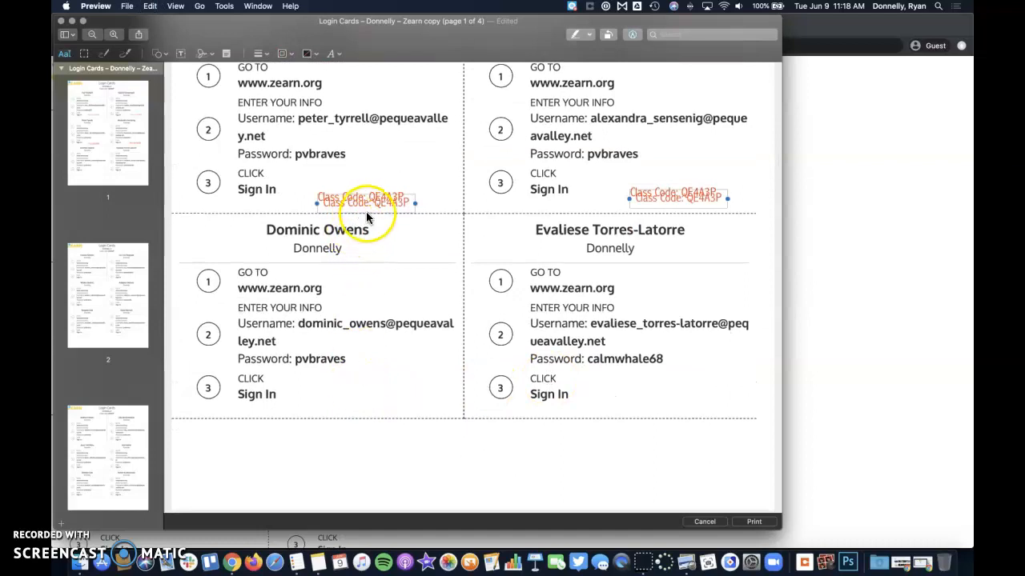
left_click_drag(366, 206, 373, 415)
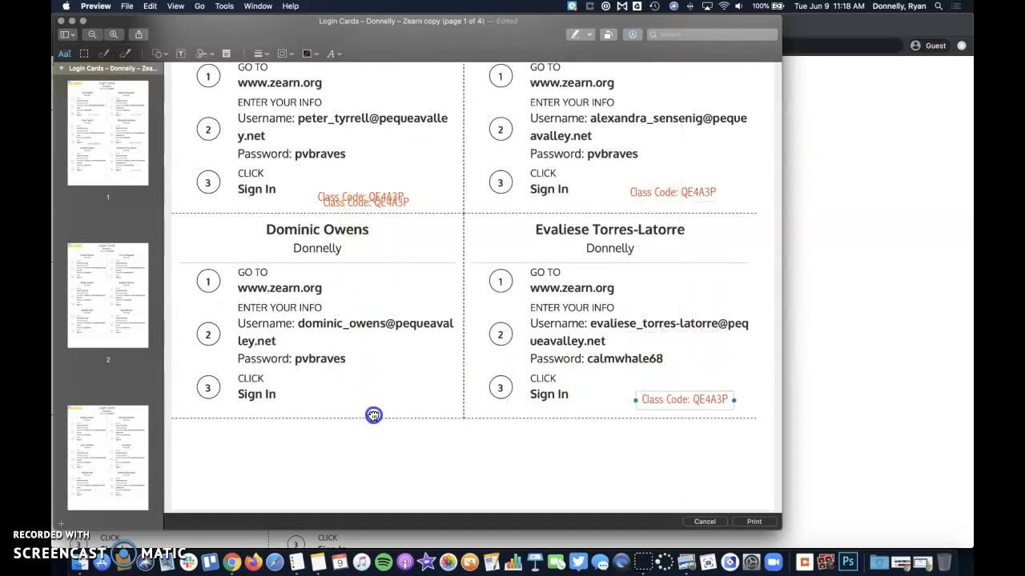
left_click_drag(327, 203, 315, 400)
Select all six class code labels on page 1, undoing accidental label shifts
left_click(665, 400, "shift")
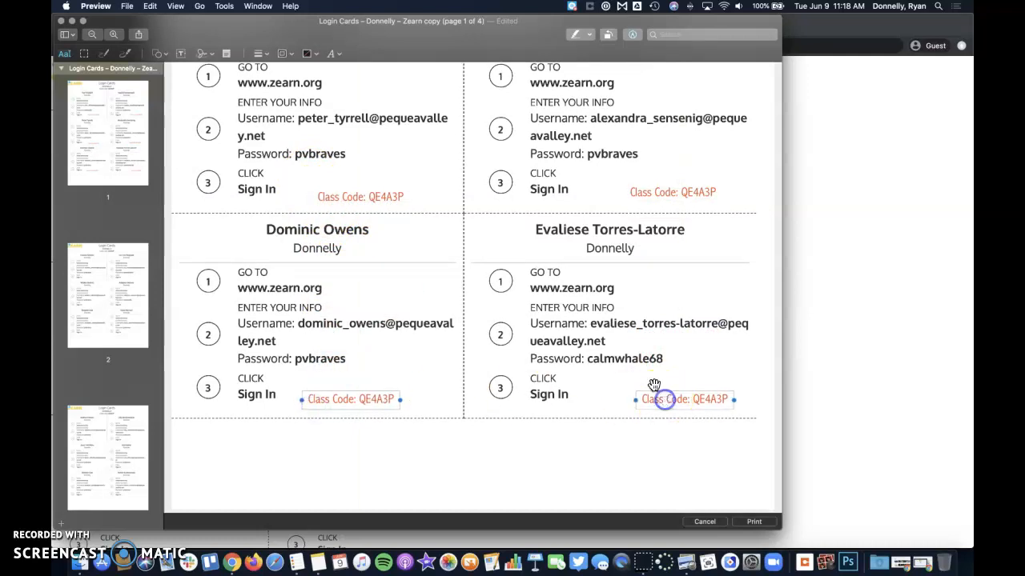
left_click(639, 192, "shift")
left_click(366, 196, "shift")
scroll(366, 194, "up", 5)
left_click(366, 186, "shift")
left_click(687, 184, "shift")
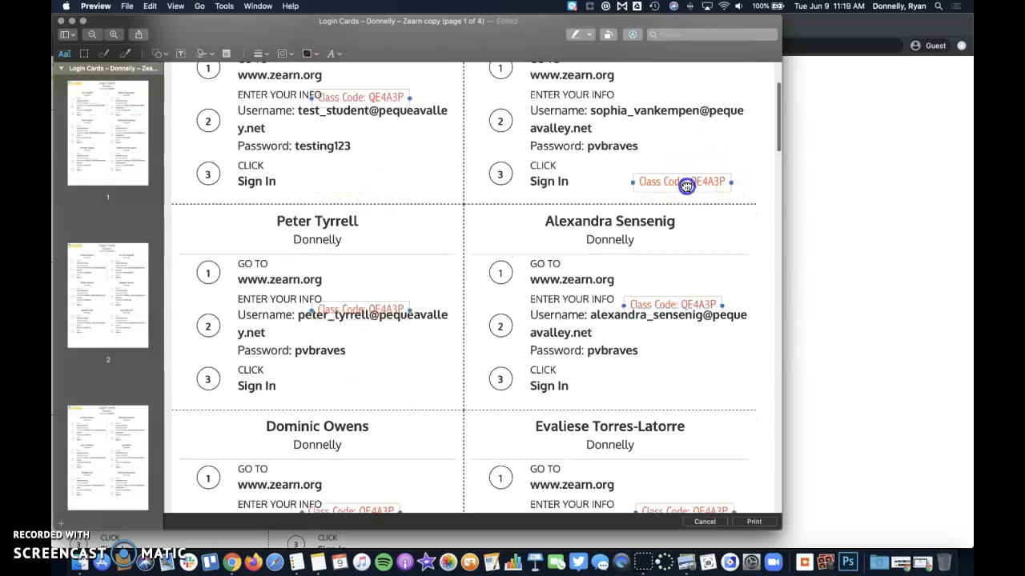
key("super+z")
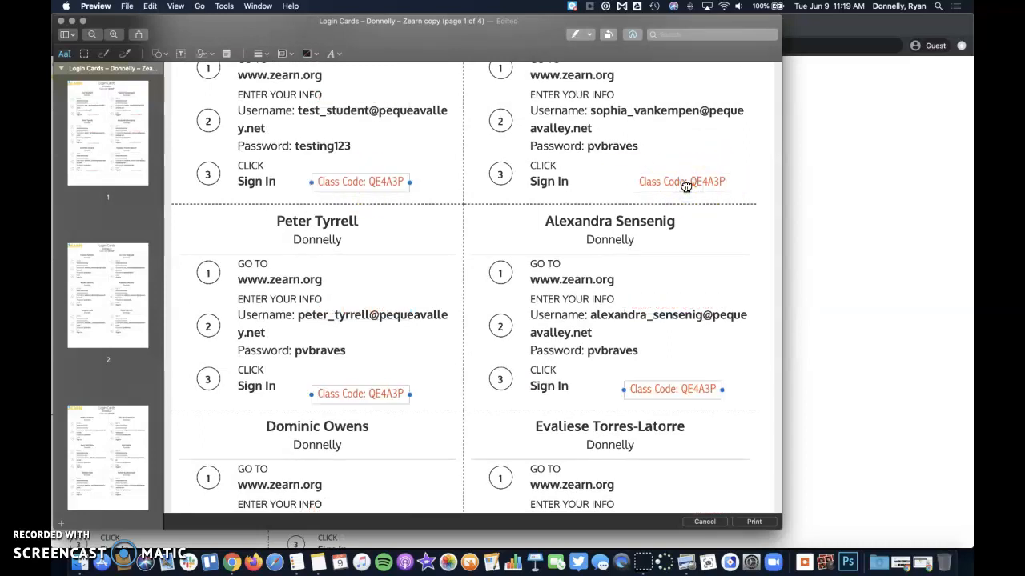
left_click(688, 184, "shift")
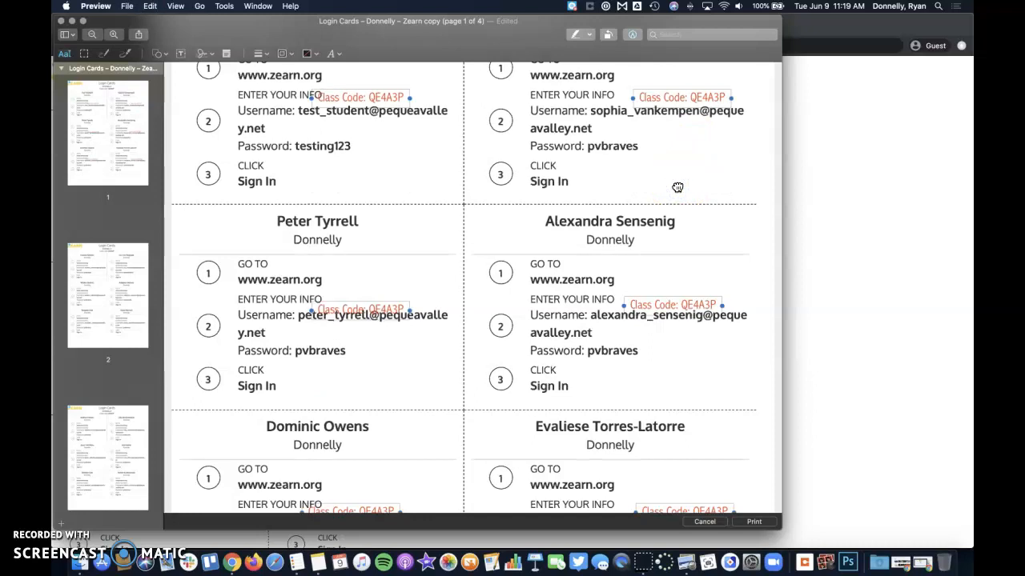
key("super+z")
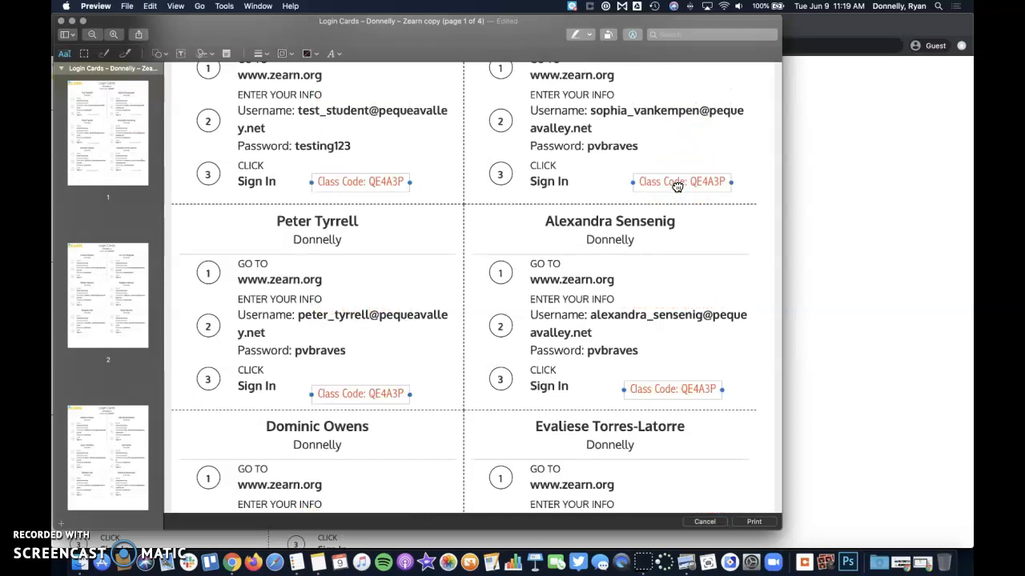
Paste the class code labels onto pages 2 and 3 of the login cards
scroll(549, 217, "down", 2)
left_click(107, 293)
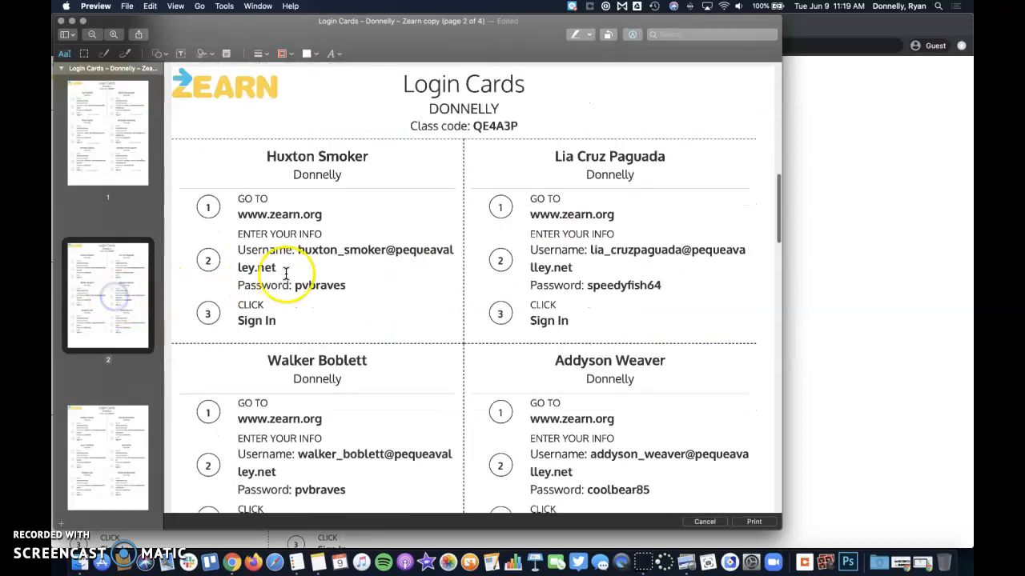
key("super+v")
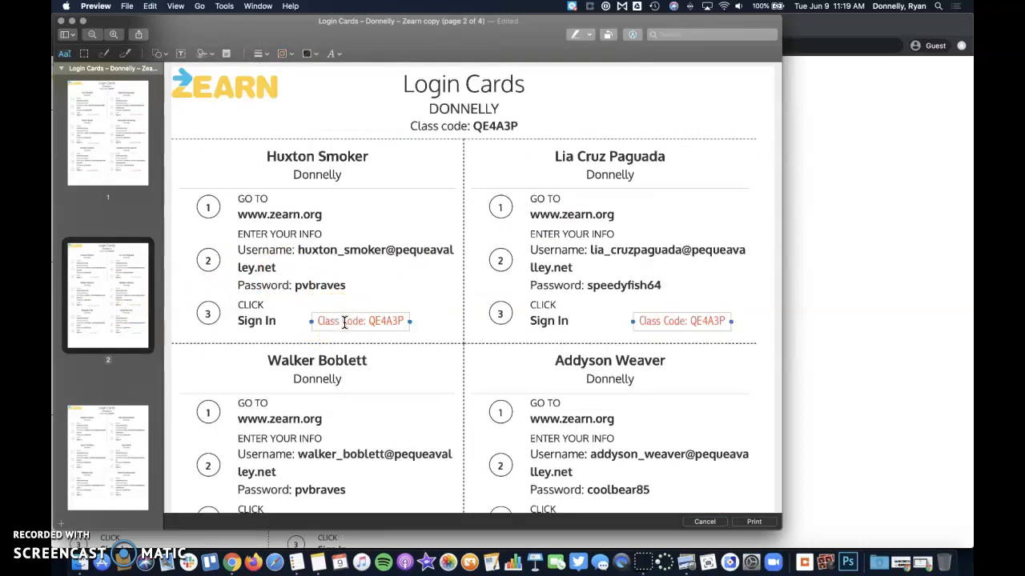
scroll(344, 322, "down", 10)
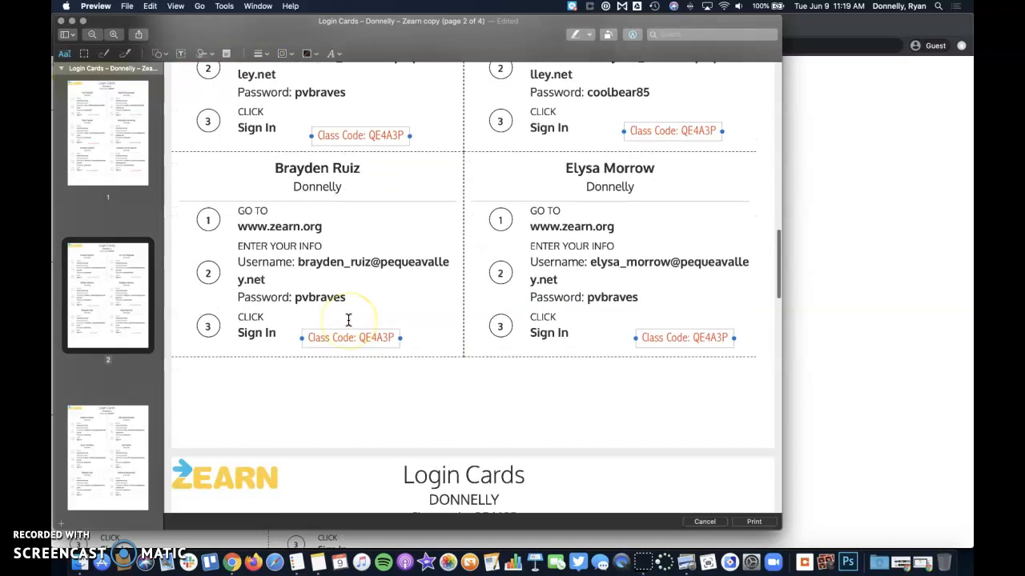
left_click(125, 427)
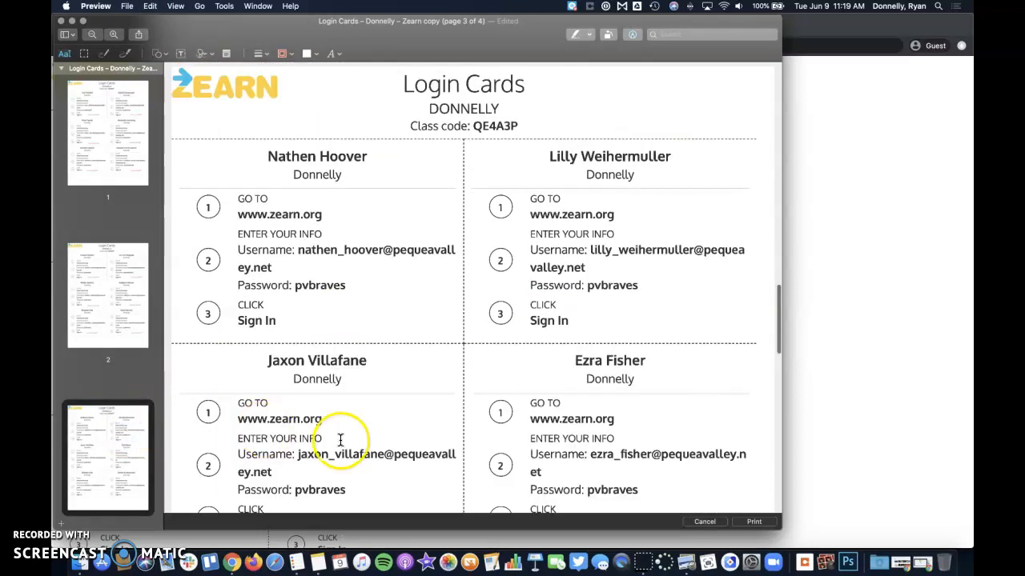
key("super+v")
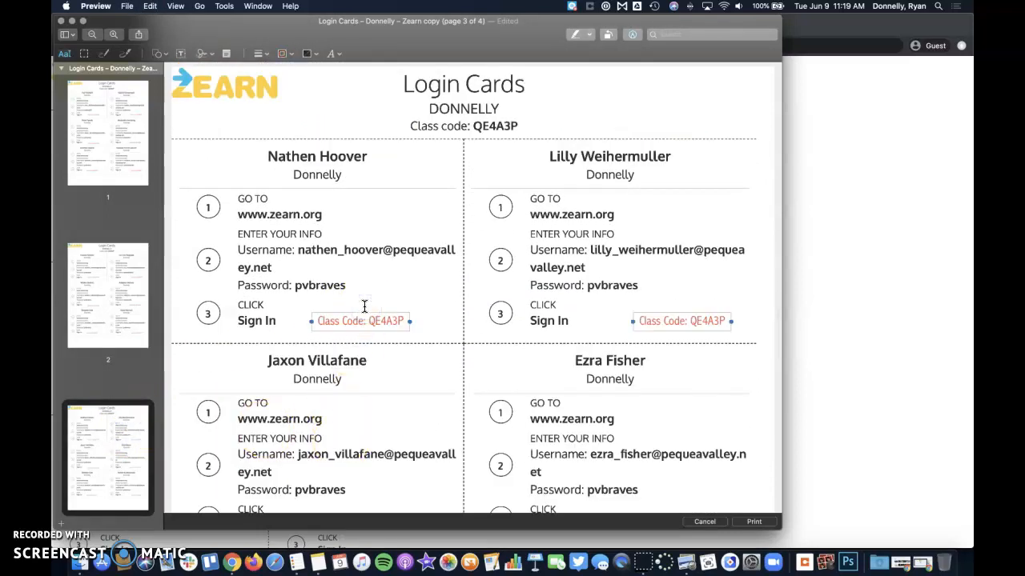
Paste the labels onto page 4 and delete its stray duplicate label
scroll(362, 312, "down", 5)
scroll(364, 307, "down", 6)
scroll(84, 347, "down", 5)
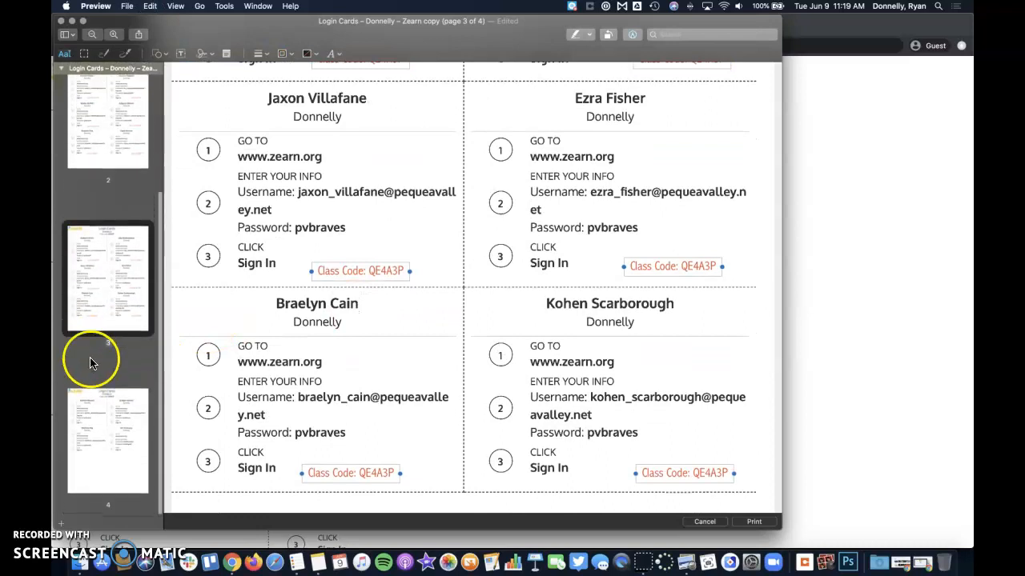
left_click(99, 430)
key("super+v")
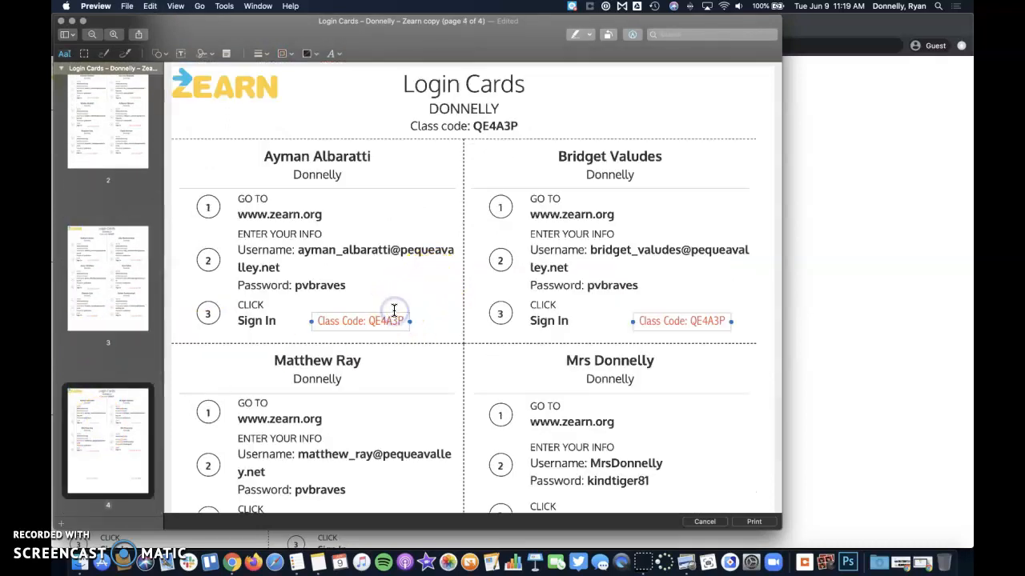
scroll(393, 309, "down", 5)
scroll(393, 310, "down", 5)
left_click(439, 360)
left_click(344, 394)
left_click_drag(345, 398, 672, 398)
key("BackSpace")
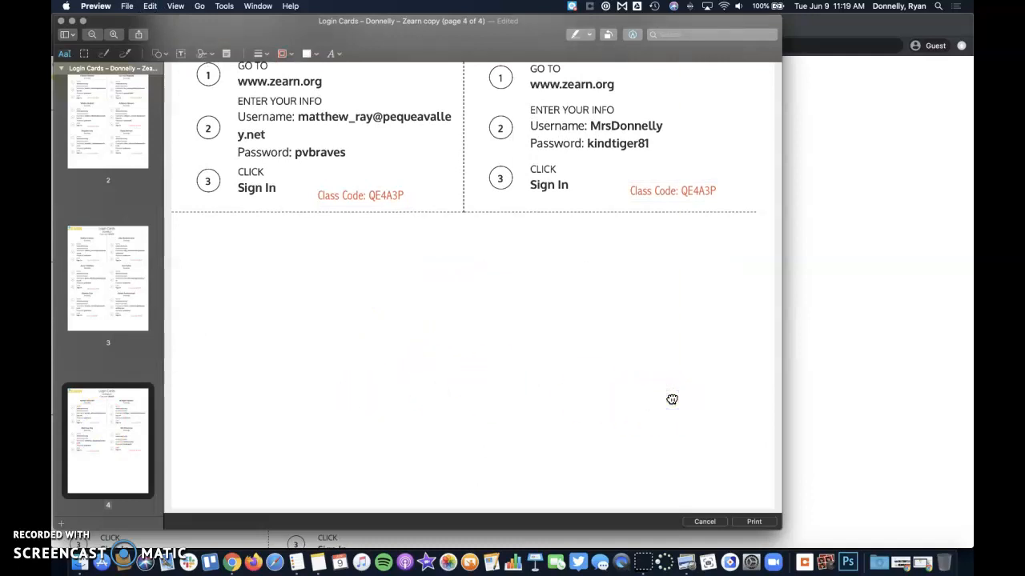
scroll(672, 399, "up", 5)
left_click(386, 274)
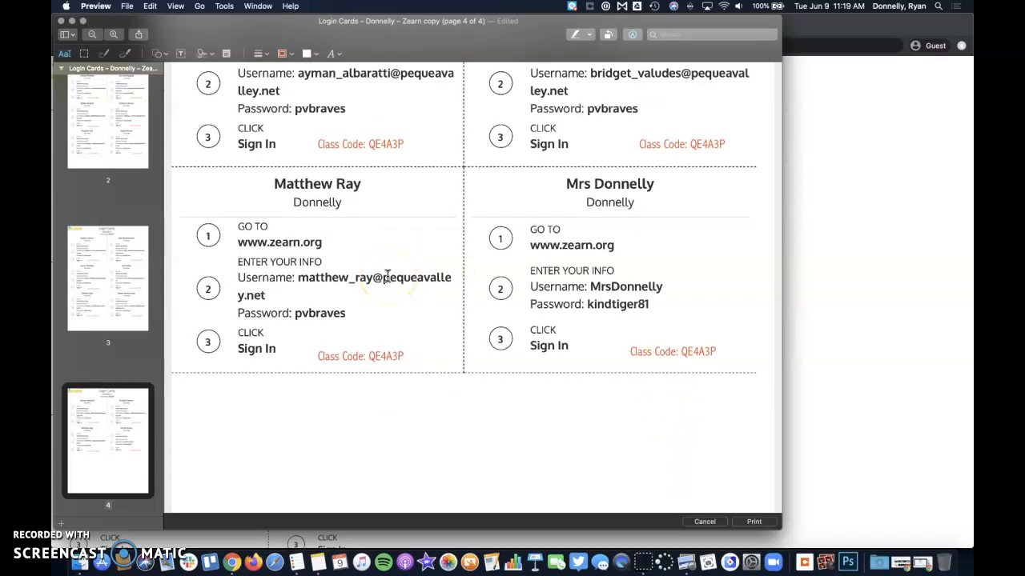
Return to page 1 and click its top-right bookmark marker to review the labelled cards
scroll(387, 275, "up", 20)
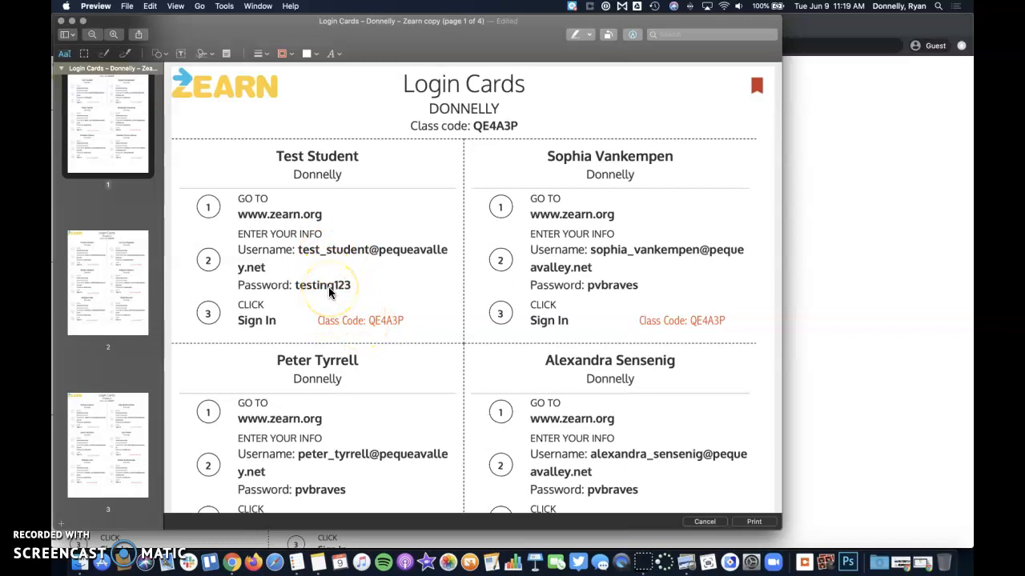
left_click(757, 90)
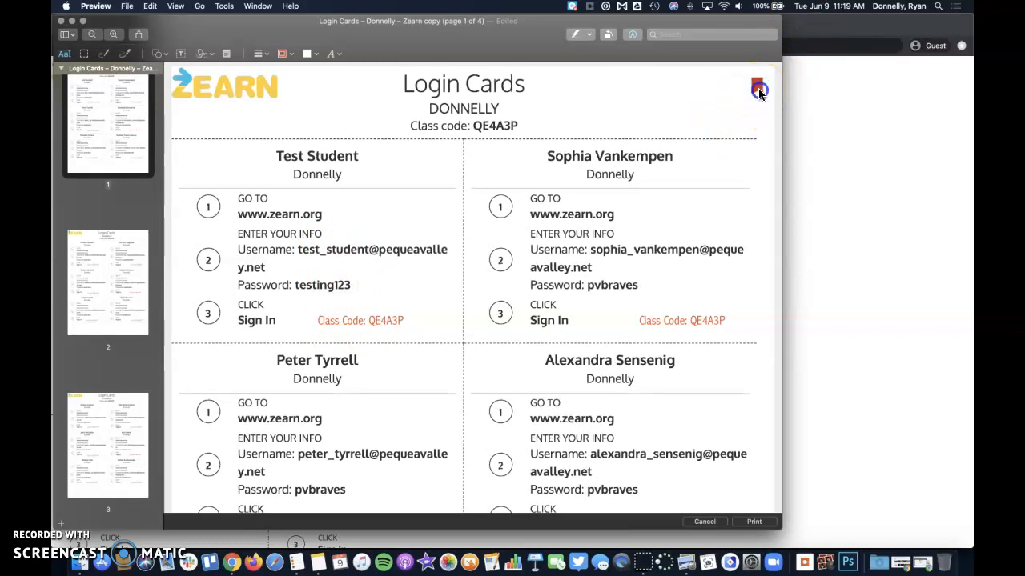